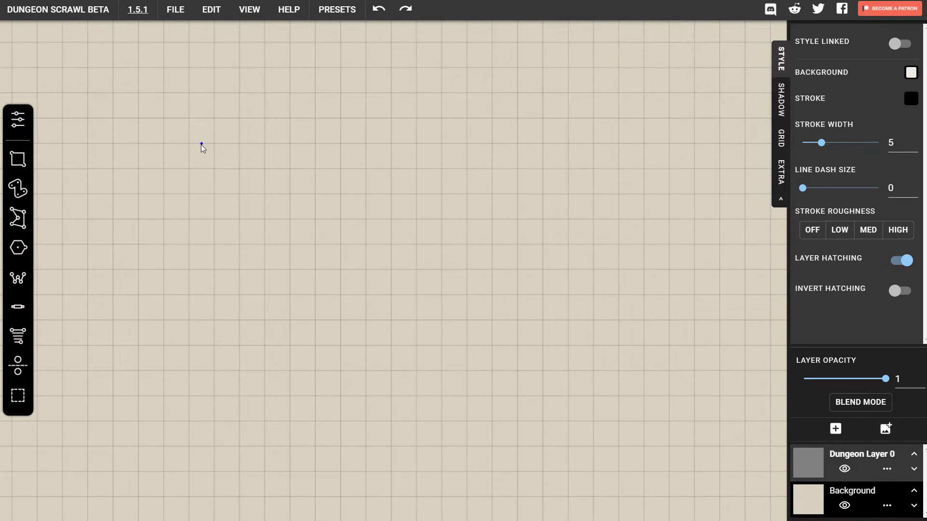
Step: Draw the 16 by 9 main room with the Rectangle Brush and centre it in view
{"action": "left_click", "coordinate": [19, 159]}
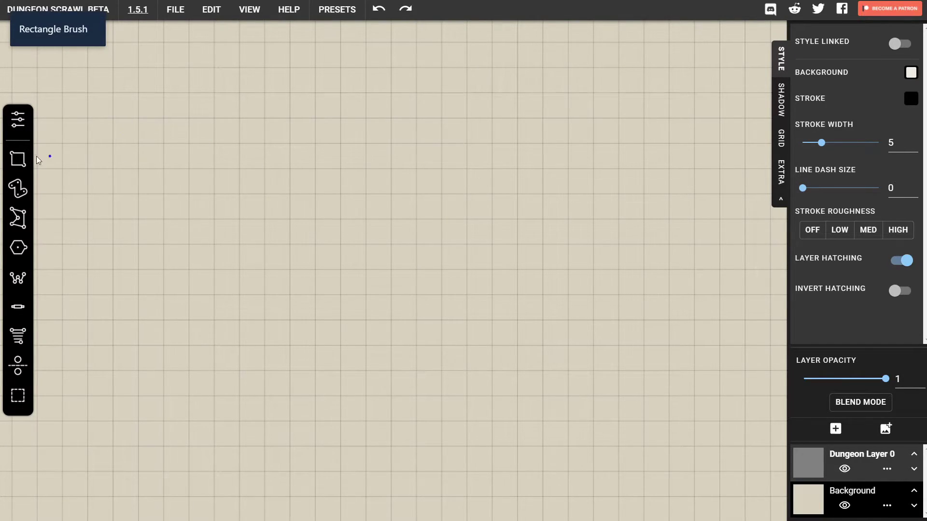
{"action": "left_click_drag", "start_coordinate": [87, 92], "coordinate": [492, 326]}
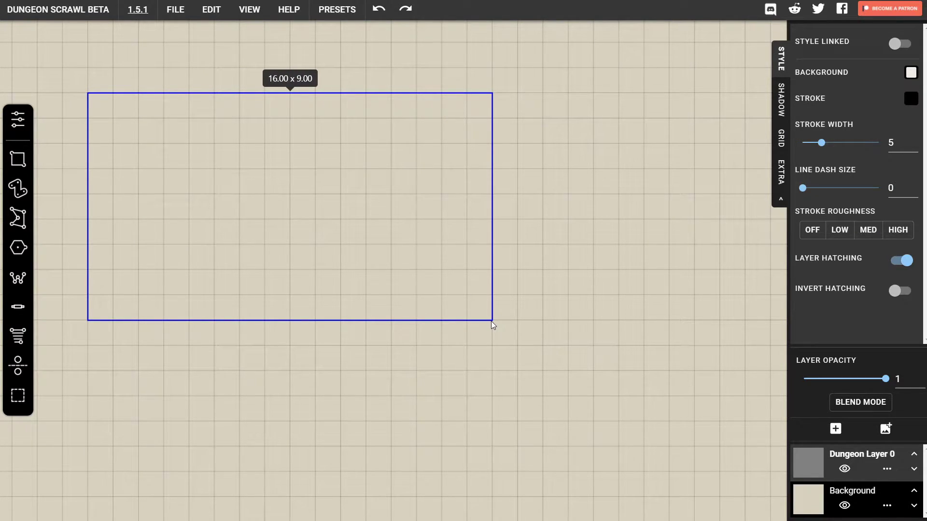
{"action": "left_click_drag", "start_coordinate": [492, 325], "coordinate": [493, 325]}
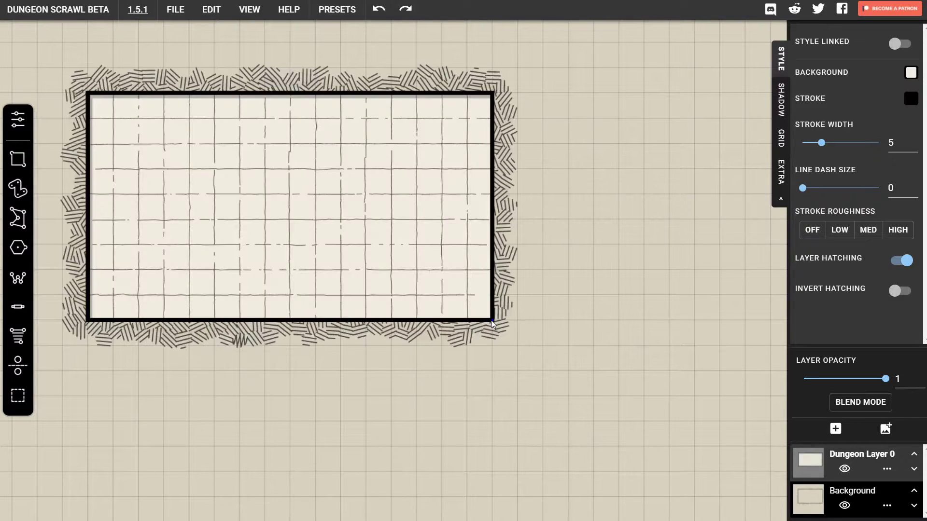
{"action": "mouse_move", "coordinate": [245, 200]}
{"action": "left_mouse_down"}
{"action": "mouse_move", "coordinate": [337, 224]}
{"action": "mouse_move", "coordinate": [318, 223]}
{"action": "left_mouse_up"}
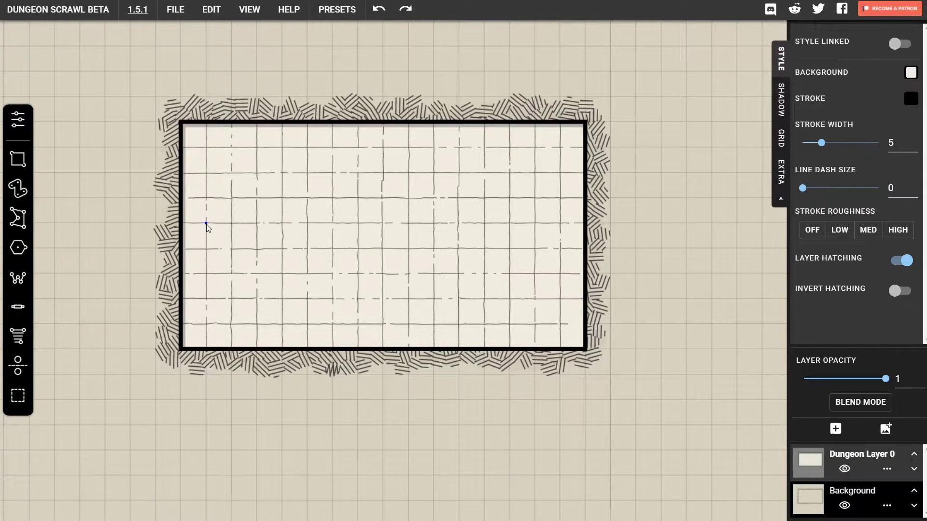
Step: Add a 4 by 1 corridor off the left wall with a staircase along it
{"action": "mouse_move", "coordinate": [206, 229]}
{"action": "left_mouse_down"}
{"action": "mouse_move", "coordinate": [194, 253]}
{"action": "mouse_move", "coordinate": [79, 250]}
{"action": "left_mouse_up"}
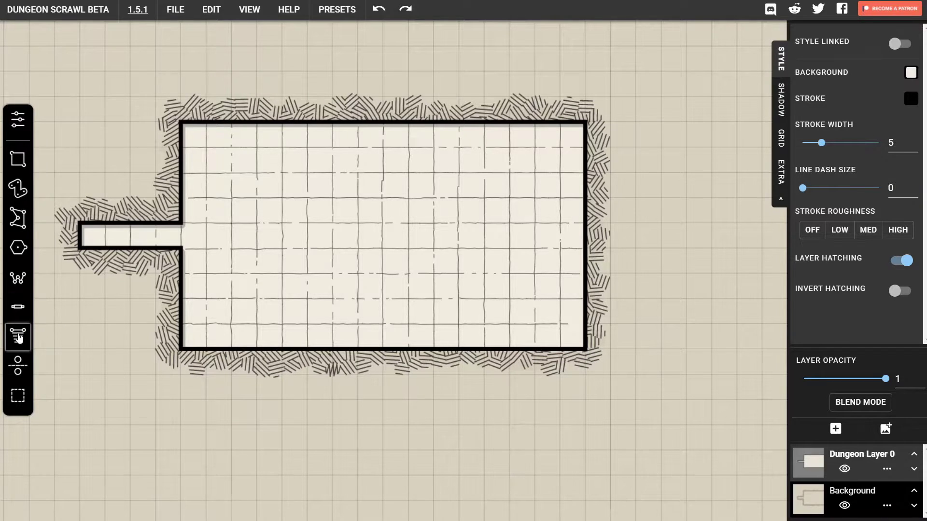
{"action": "left_click", "coordinate": [18, 336]}
{"action": "left_click_drag", "start_coordinate": [81, 235], "coordinate": [182, 242]}
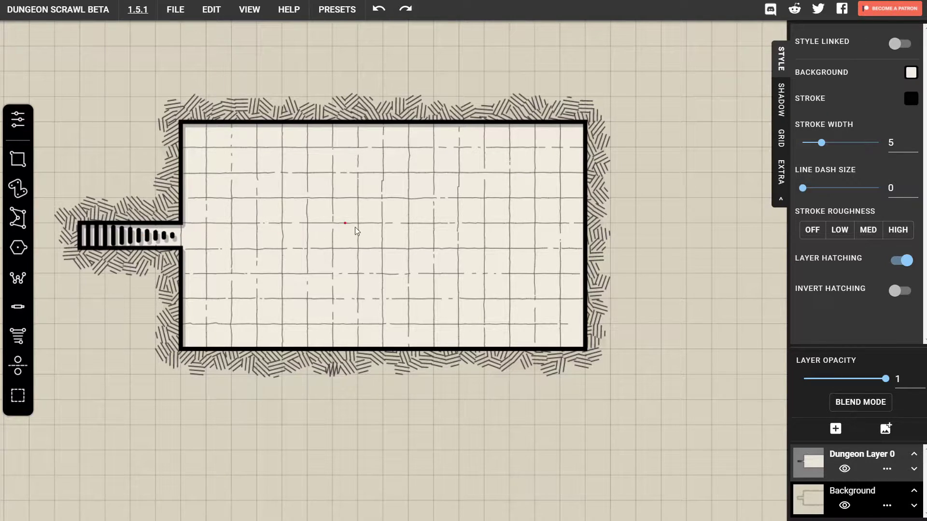
Step: Set the Regular Poly Brush to erase and cut three hexagonal pillars along the top row
{"action": "left_click", "coordinate": [18, 247]}
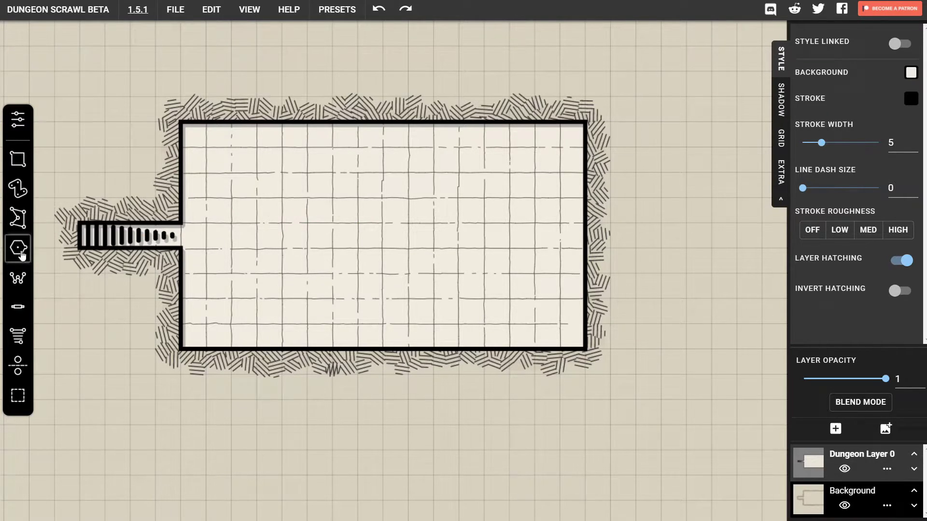
{"action": "key", "text": "e"}
{"action": "left_click", "coordinate": [248, 177]}
{"action": "left_click", "coordinate": [371, 177]}
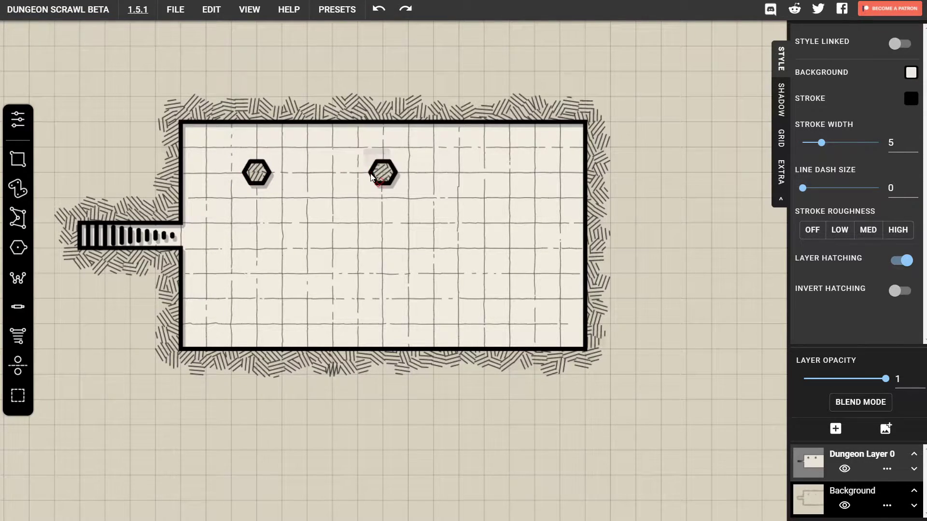
{"action": "left_click", "coordinate": [507, 174]}
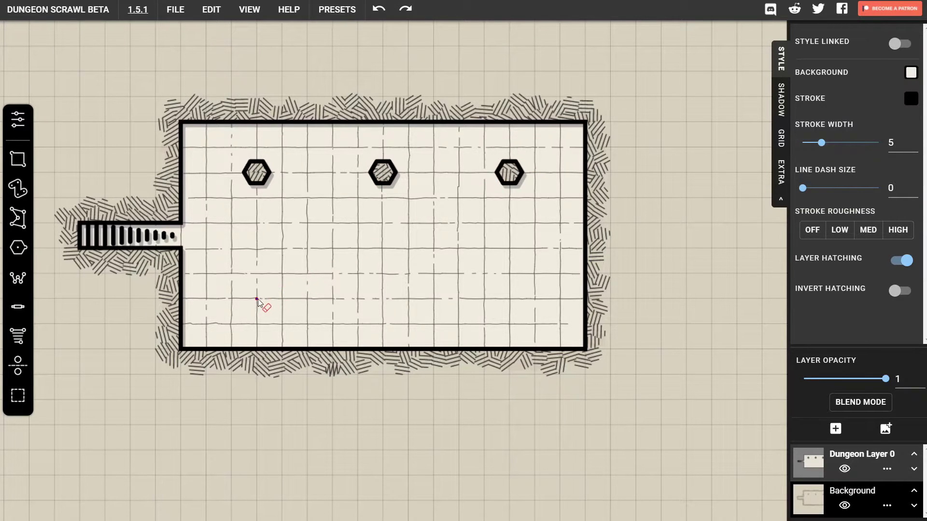
Step: Cut the bottom row of three pillars, redoing the misplaced middle one
{"action": "left_click", "coordinate": [250, 303]}
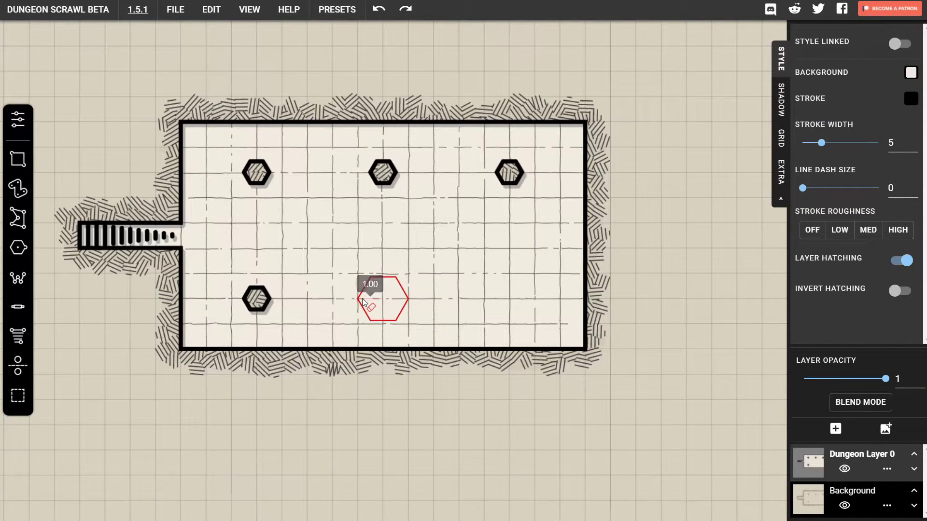
{"action": "left_click", "coordinate": [378, 302]}
{"action": "key", "text": "ctrl+z"}
{"action": "left_click", "coordinate": [369, 302]}
{"action": "left_click", "coordinate": [497, 302]}
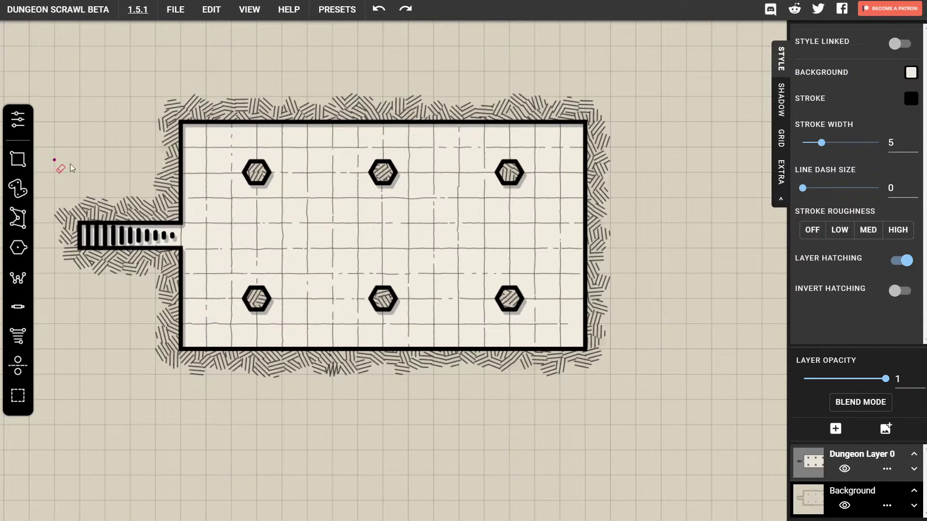
Step: Return the polygon brush to draw mode and undo a stray hexagon on the right wall
{"action": "key", "text": "e"}
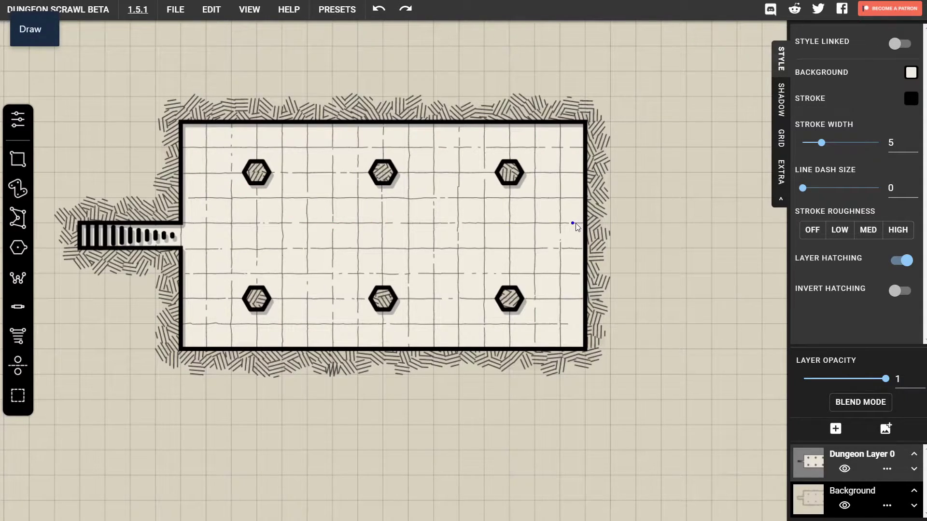
{"action": "mouse_move", "coordinate": [574, 223]}
{"action": "left_mouse_down"}
{"action": "mouse_move", "coordinate": [575, 247]}
{"action": "mouse_move", "coordinate": [566, 244]}
{"action": "mouse_move", "coordinate": [661, 258]}
{"action": "left_mouse_up"}
{"action": "key", "text": "ctrl+z"}
Step: Draw a small rectangular chamber east of the room and outline a narrow coffin inside it
{"action": "key", "text": "r"}
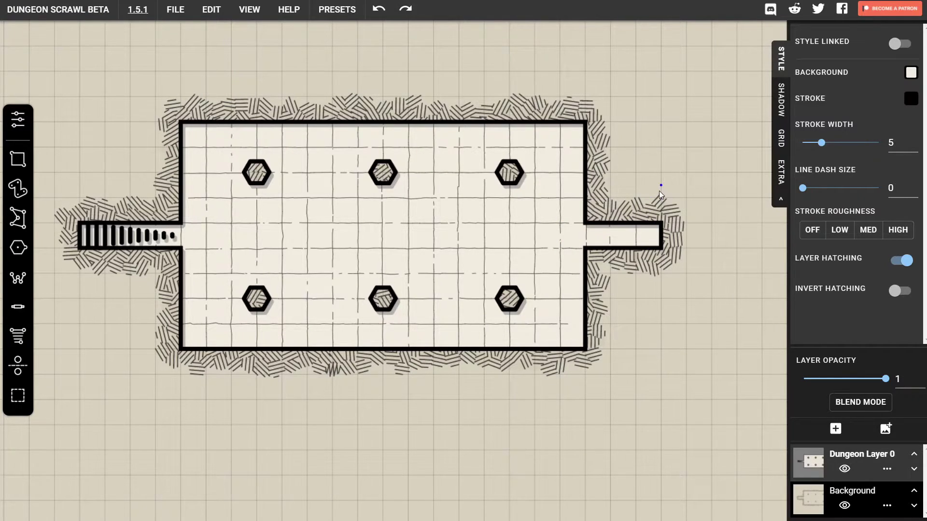
{"action": "mouse_move", "coordinate": [635, 172]}
{"action": "left_mouse_down"}
{"action": "mouse_move", "coordinate": [703, 258]}
{"action": "mouse_move", "coordinate": [714, 325]}
{"action": "mouse_move", "coordinate": [720, 305]}
{"action": "mouse_move", "coordinate": [711, 302]}
{"action": "left_mouse_up"}
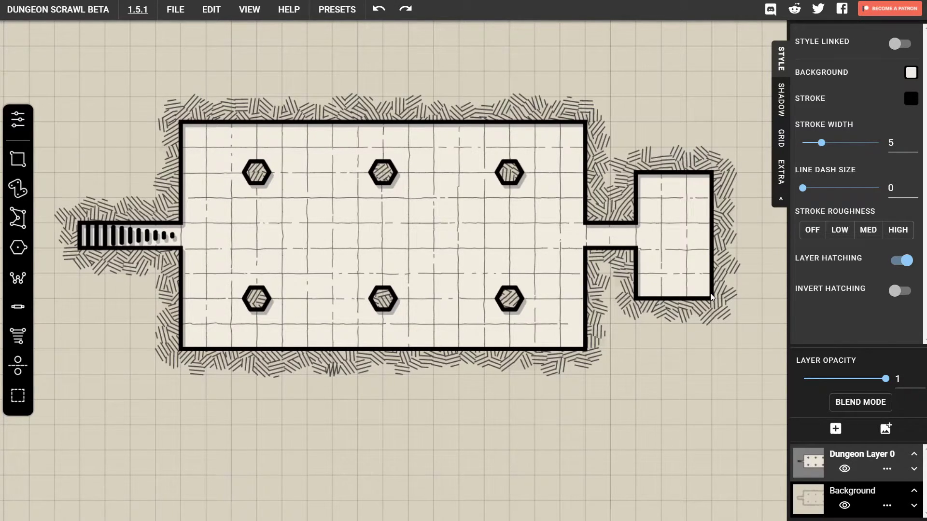
{"action": "left_click", "coordinate": [18, 278]}
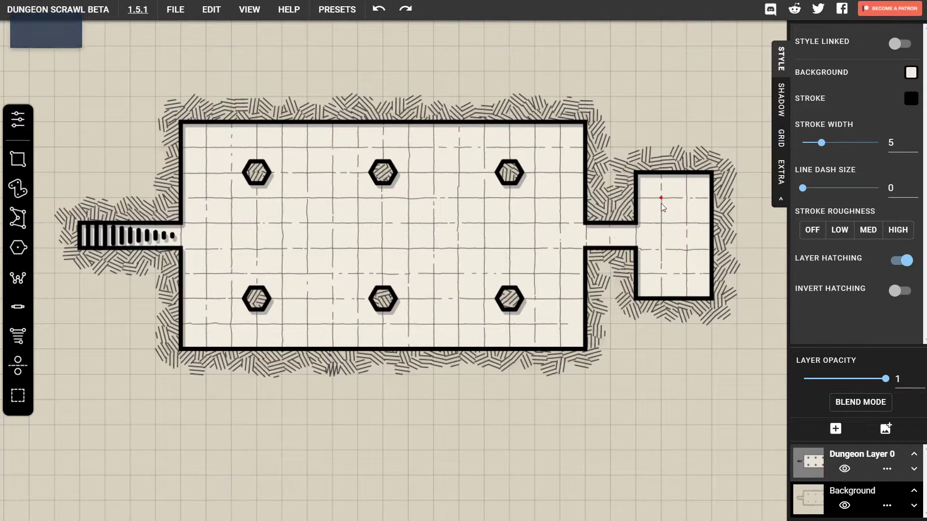
{"action": "mouse_move", "coordinate": [661, 198]}
{"action": "left_mouse_down"}
{"action": "mouse_move", "coordinate": [661, 273]}
{"action": "mouse_move", "coordinate": [693, 275]}
{"action": "mouse_move", "coordinate": [685, 274]}
{"action": "mouse_move", "coordinate": [686, 199]}
{"action": "mouse_move", "coordinate": [663, 199]}
{"action": "mouse_move", "coordinate": [665, 219]}
{"action": "mouse_move", "coordinate": [661, 199]}
{"action": "mouse_move", "coordinate": [689, 202]}
{"action": "left_mouse_up"}
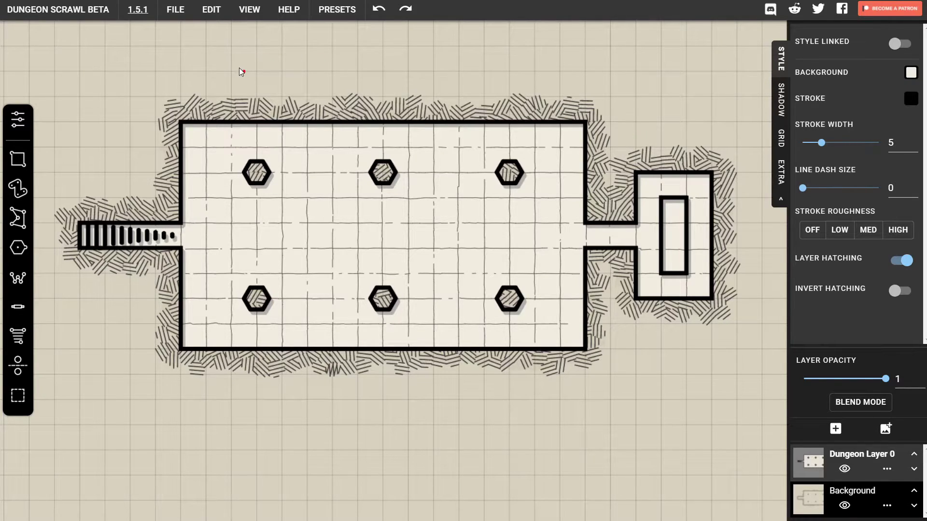
Step: Export the whole dungeon as map_28x16.png using File > Export > Rect Download
{"action": "left_click", "coordinate": [178, 14]}
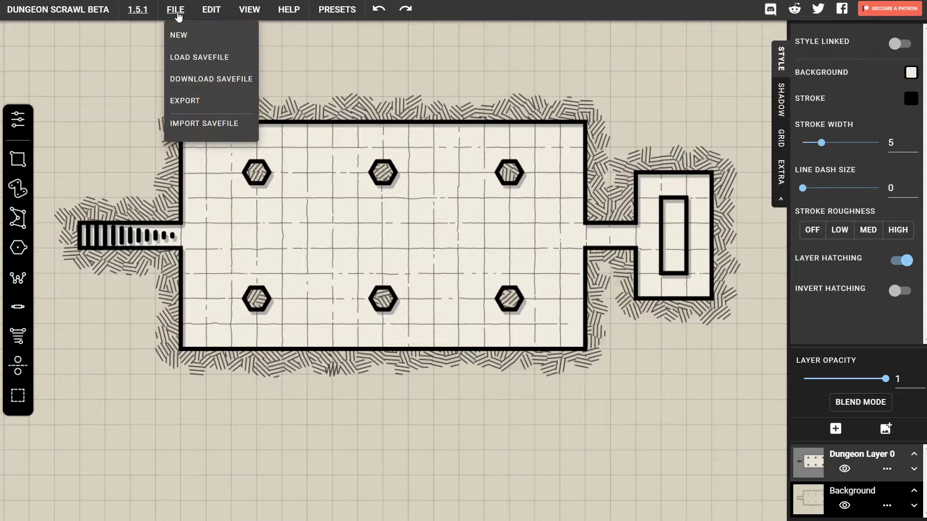
{"action": "left_click", "coordinate": [190, 100]}
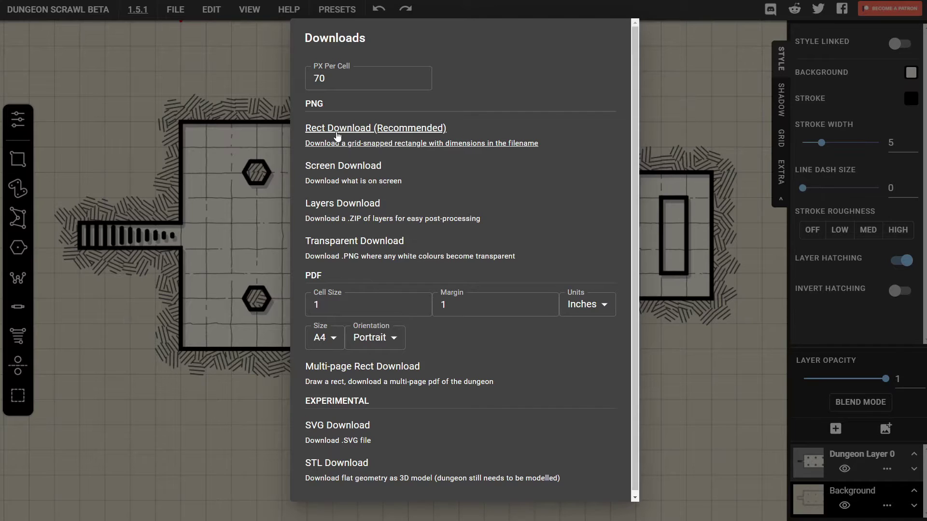
{"action": "left_click", "coordinate": [337, 135]}
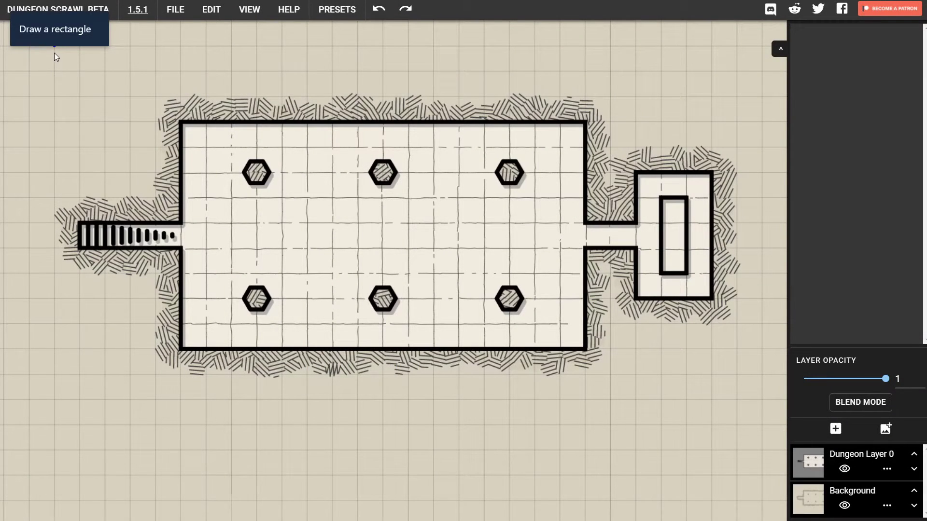
{"action": "mouse_move", "coordinate": [54, 50]}
{"action": "left_mouse_down"}
{"action": "mouse_move", "coordinate": [358, 271]}
{"action": "mouse_move", "coordinate": [634, 368]}
{"action": "mouse_move", "coordinate": [751, 427]}
{"action": "mouse_move", "coordinate": [753, 440]}
{"action": "left_mouse_up"}
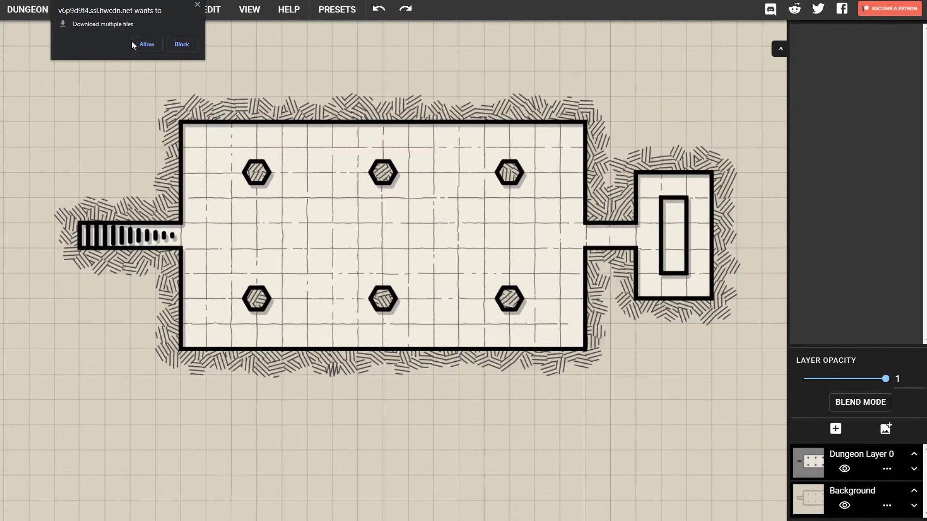
{"action": "left_click", "coordinate": [146, 45]}
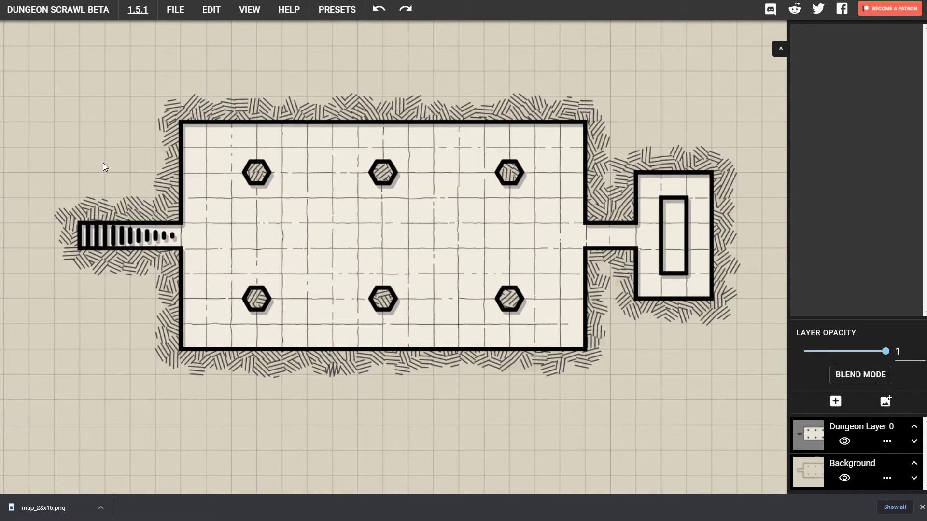
Step: In Owlbear Rodeo, import the downloaded map_28x16.png as a new map
{"action": "key", "text": "ctrl+Tab"}
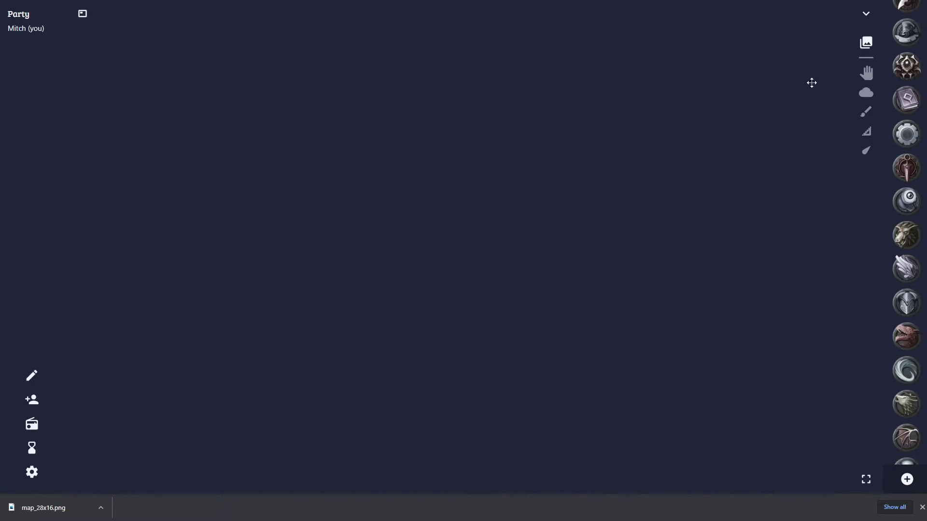
{"action": "left_click", "coordinate": [866, 44]}
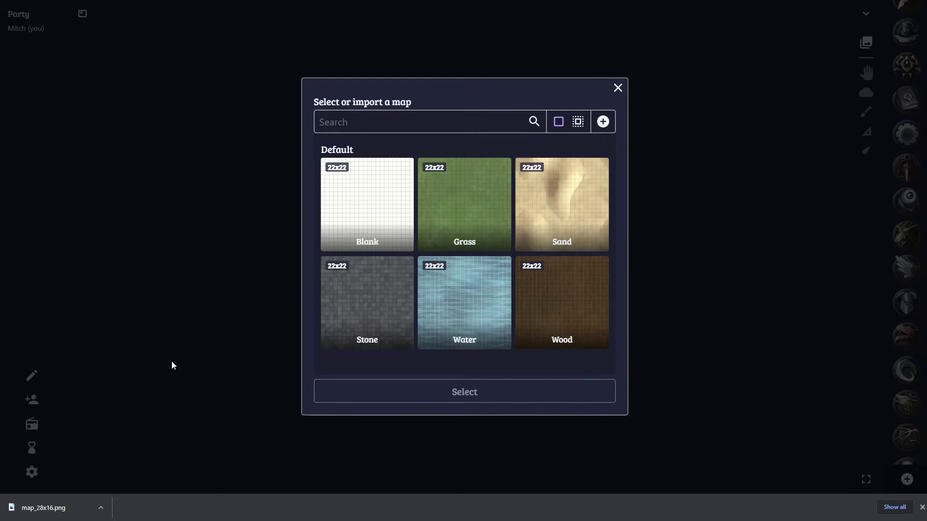
{"action": "left_click_drag", "start_coordinate": [51, 514], "coordinate": [427, 253]}
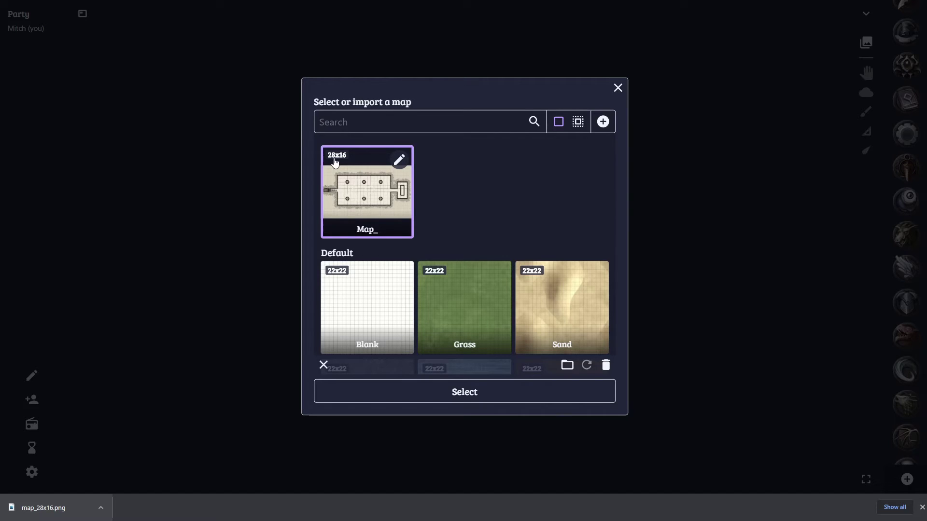
Step: Load the dungeon map and place the blade, compass and lute tokens inside the western entrance
{"action": "left_click", "coordinate": [458, 394]}
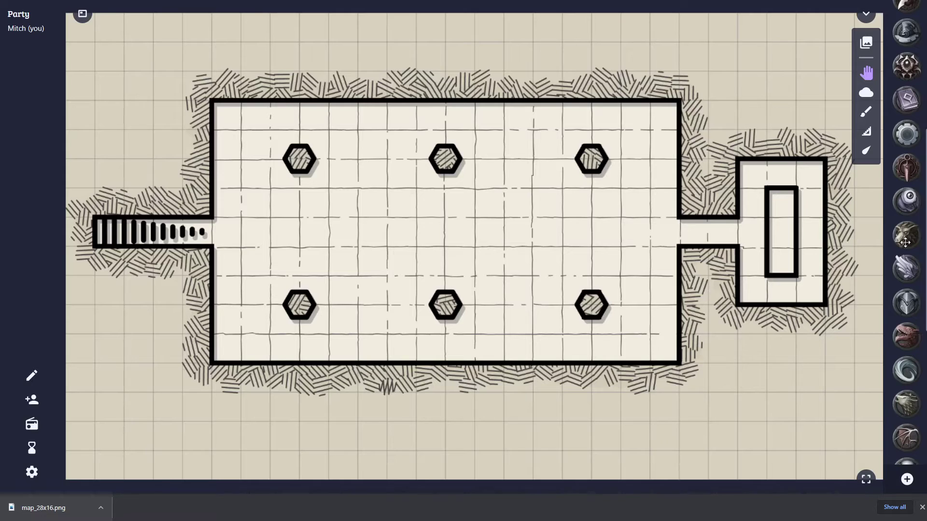
{"action": "scroll", "coordinate": [905, 241], "scroll_direction": "up", "scroll_amount": 5}
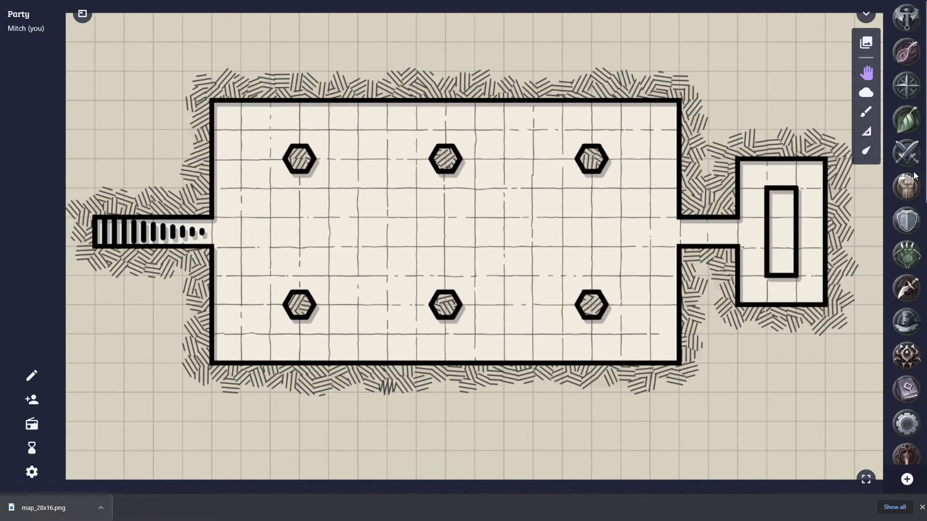
{"action": "left_click_drag", "start_coordinate": [906, 289], "coordinate": [256, 233]}
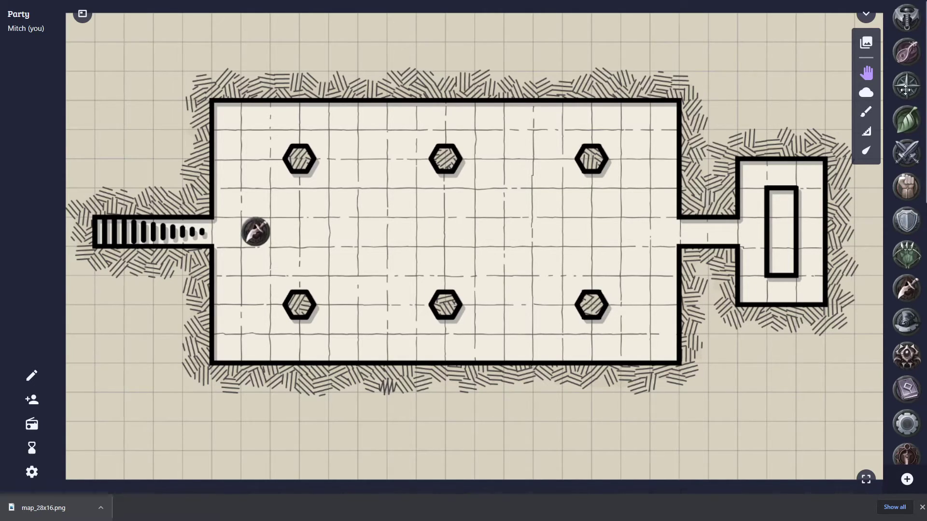
{"action": "left_click_drag", "start_coordinate": [906, 86], "coordinate": [314, 232]}
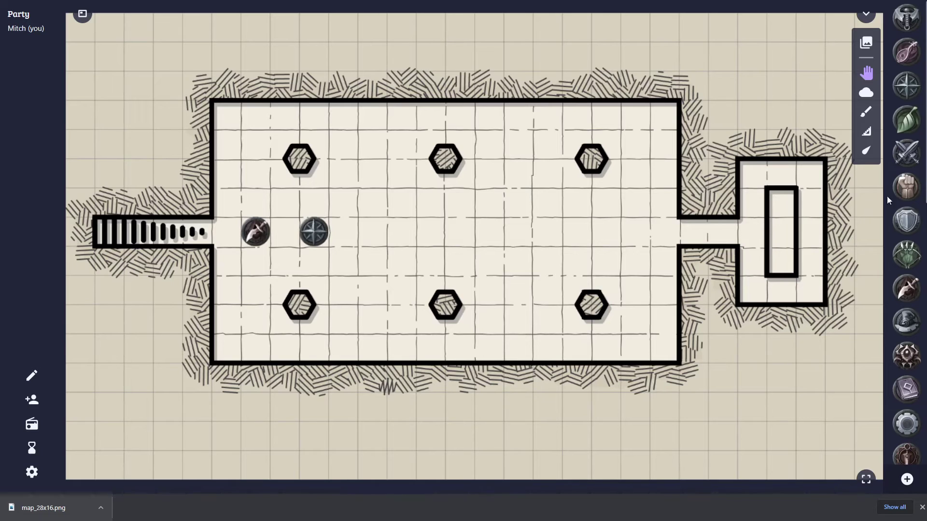
{"action": "left_click_drag", "start_coordinate": [906, 52], "coordinate": [284, 232]}
Step: Place the dagger token on the coffin in the east chamber
{"action": "left_click_drag", "start_coordinate": [403, 224], "coordinate": [386, 230]}
{"action": "scroll", "coordinate": [391, 229], "scroll_direction": "down", "scroll_amount": 3}
{"action": "scroll", "coordinate": [396, 229], "scroll_direction": "up", "scroll_amount": 2}
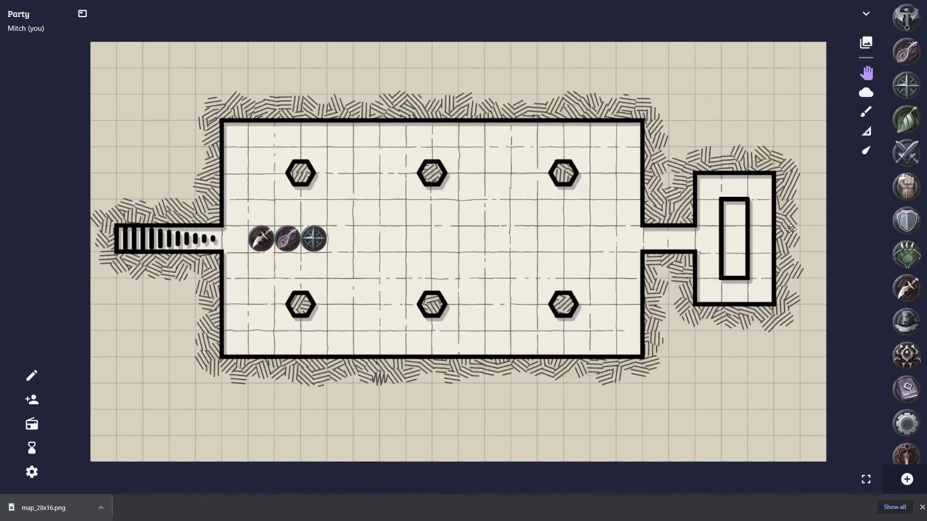
{"action": "scroll", "coordinate": [910, 233], "scroll_direction": "down", "scroll_amount": 5}
{"action": "left_click_drag", "start_coordinate": [907, 227], "coordinate": [738, 244]}
{"action": "left_click_drag", "start_coordinate": [716, 211], "coordinate": [749, 219]}
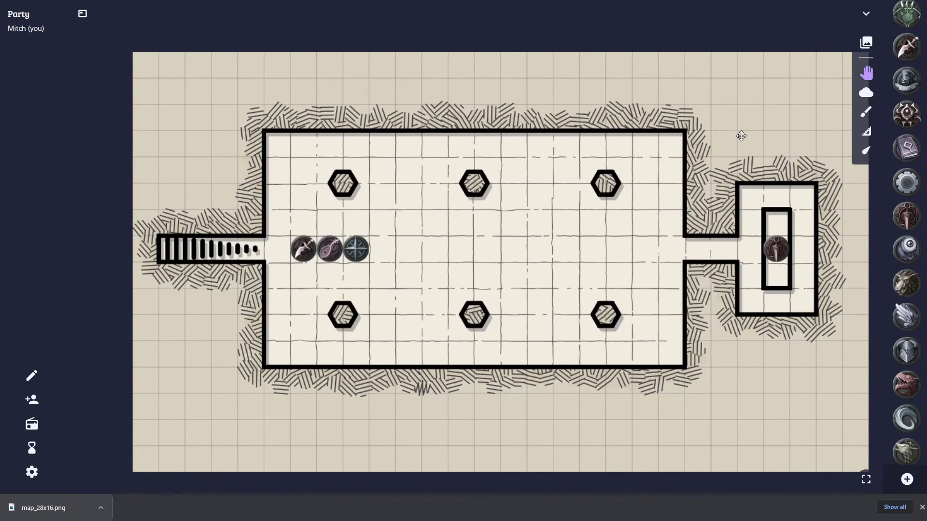
{"action": "left_click", "coordinate": [922, 507]}
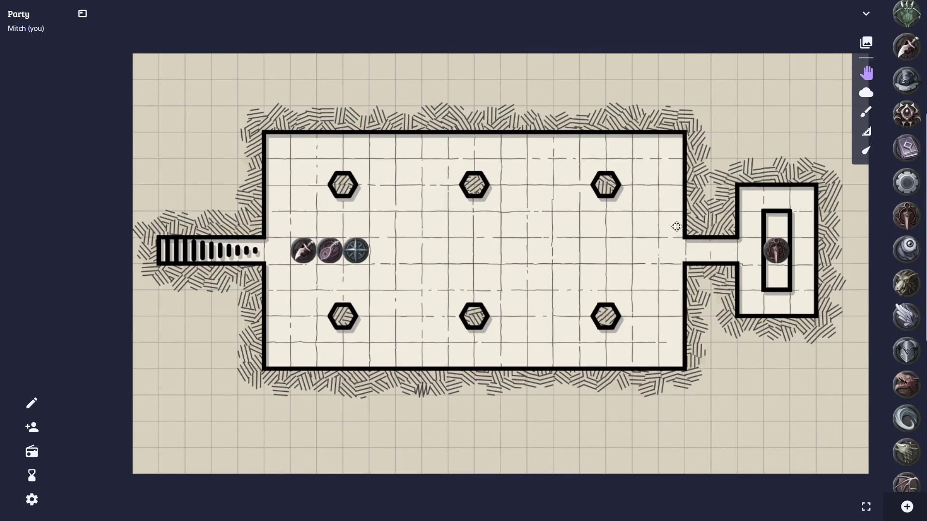